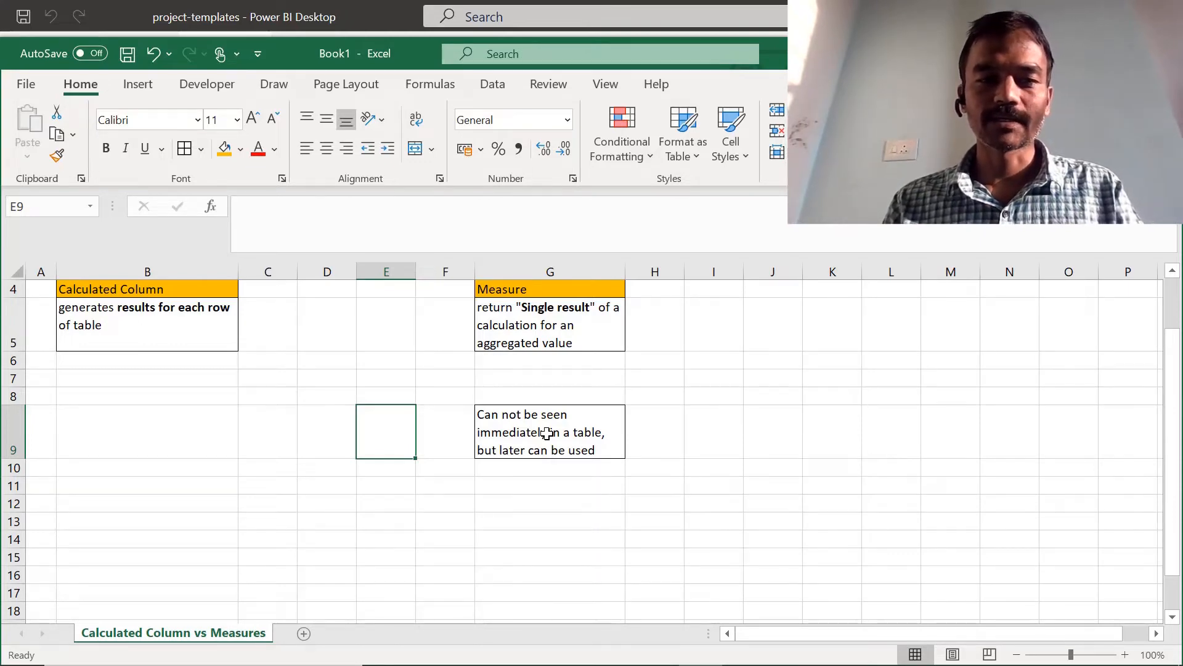
Step: Switch from the Excel notes to the project-templates report in Power BI Desktop
key("alt+Tab")
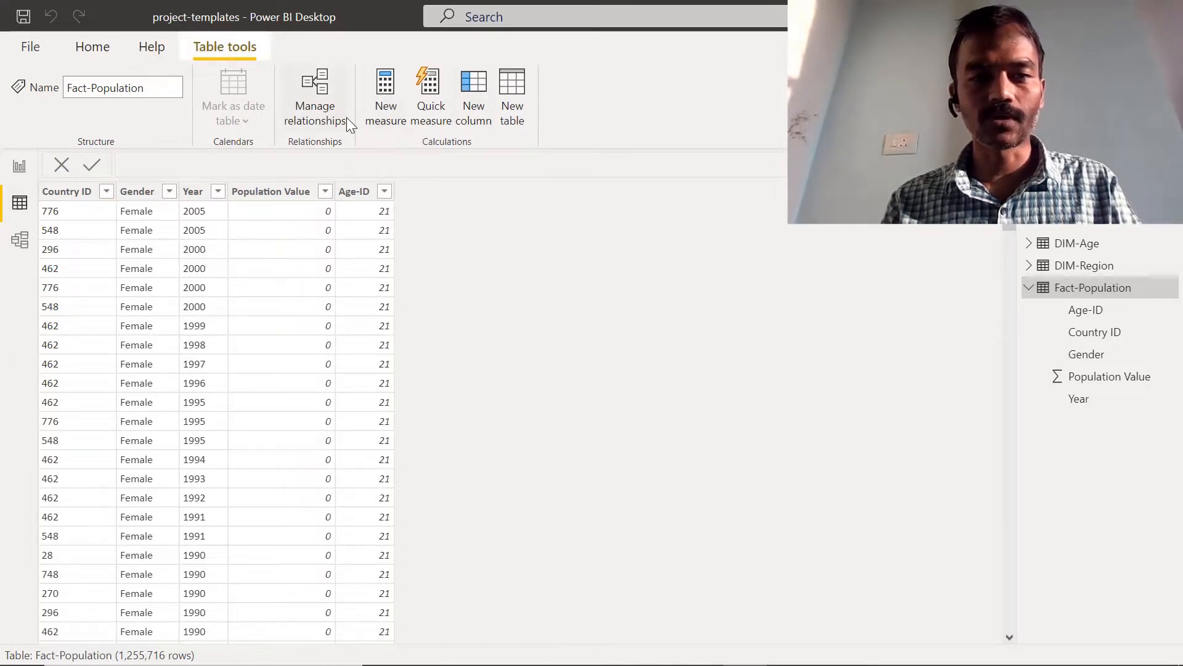
Step: Add a calculated column named TotalPopulation to the Fact-Population table
left_click(484, 99)
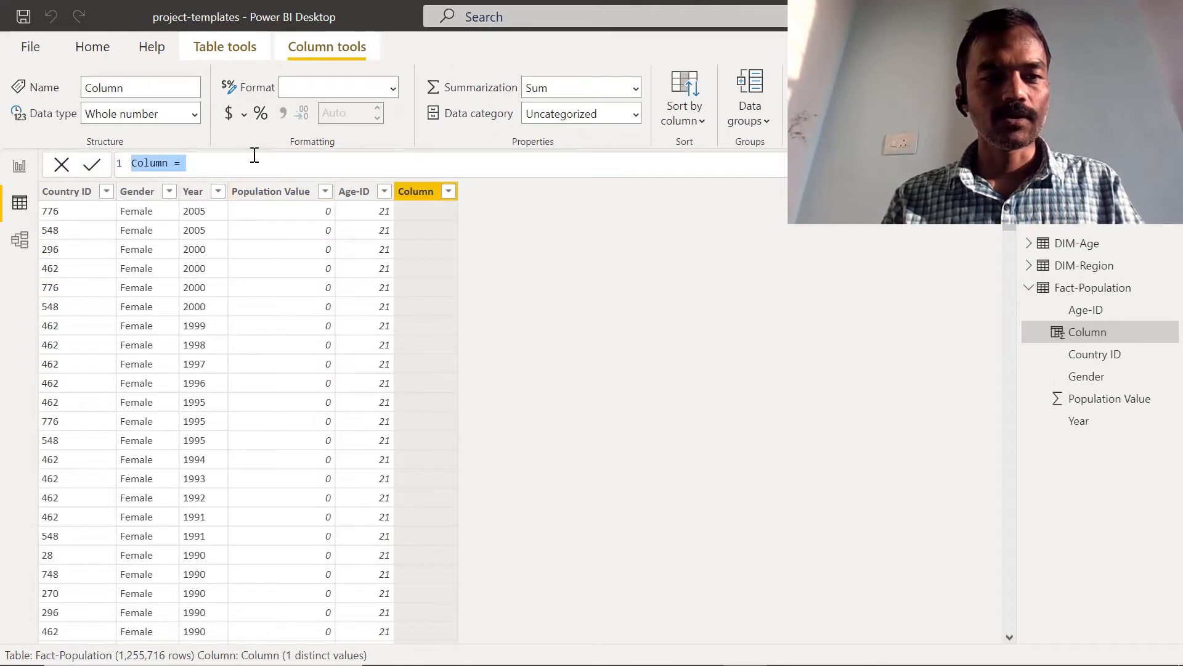
key("Home")
key("shift+Right")
key("shift+Right")
key("shift+Right")
key("shift+Right")
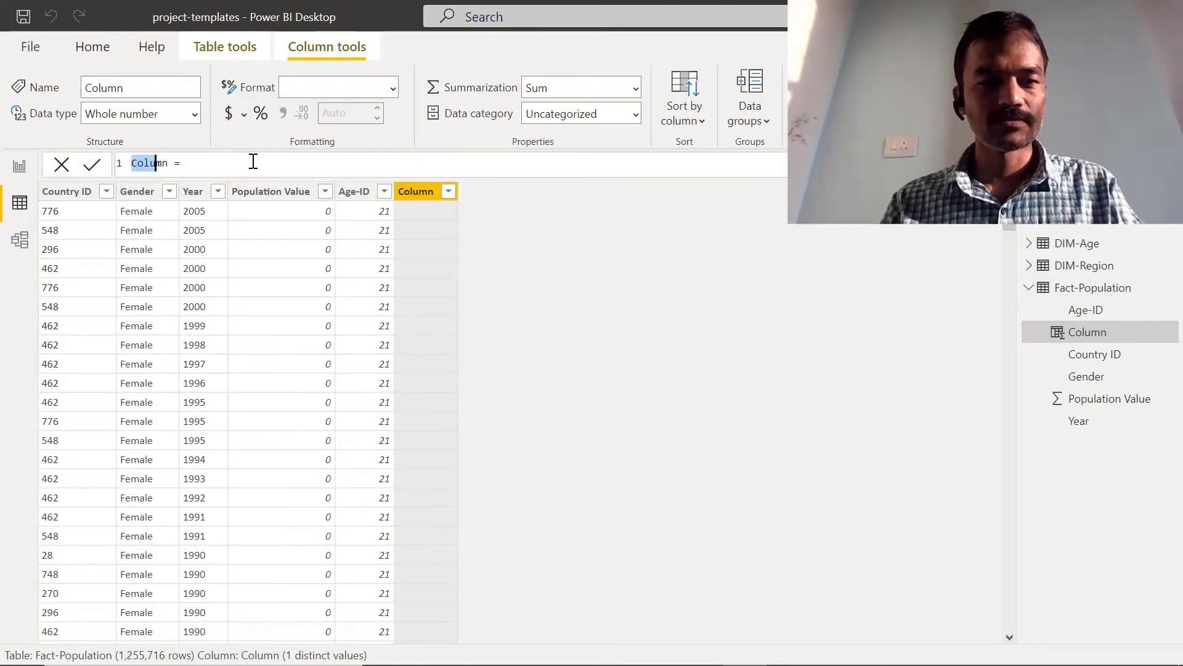
key("shift+Right")
key("shift+Right")
type("TotalPo")
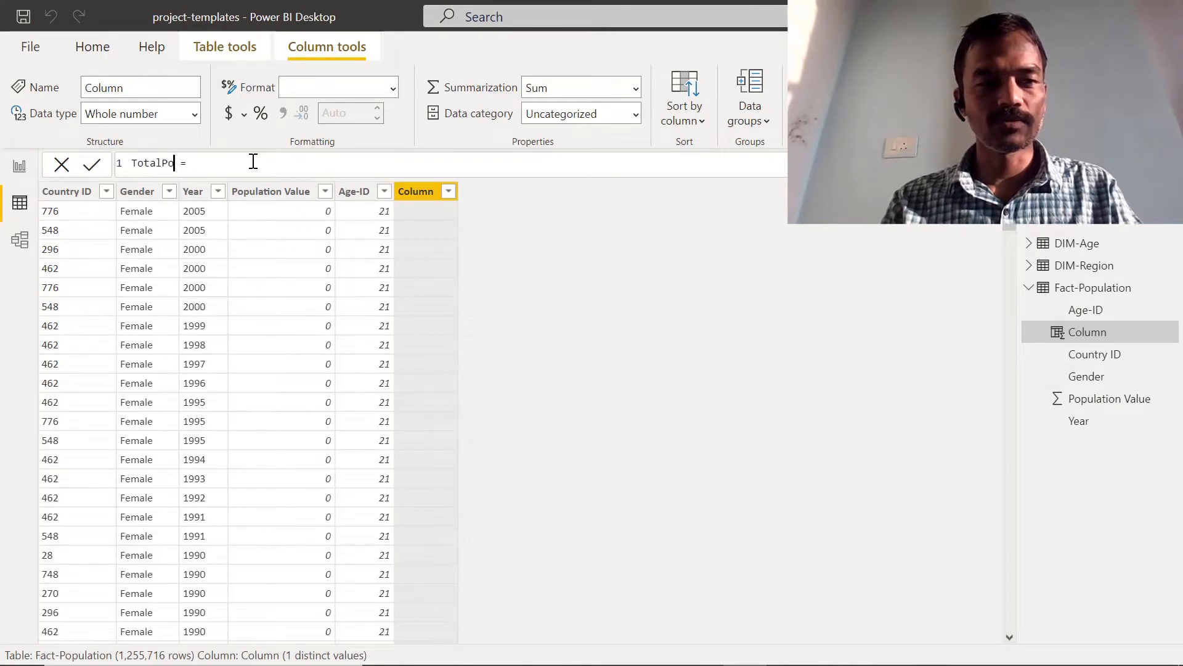
type("pulation")
Step: Define the TotalPopulation column as SUM([Population Value]) and commit the formula
key("End")
type("SUM")
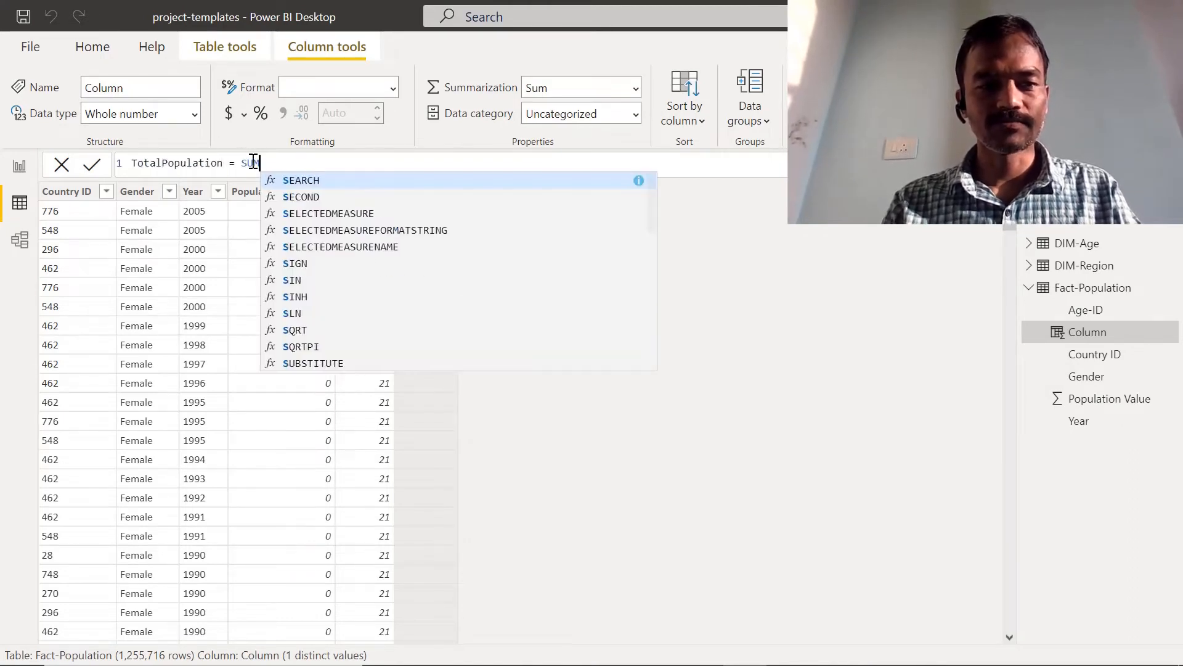
type("(")
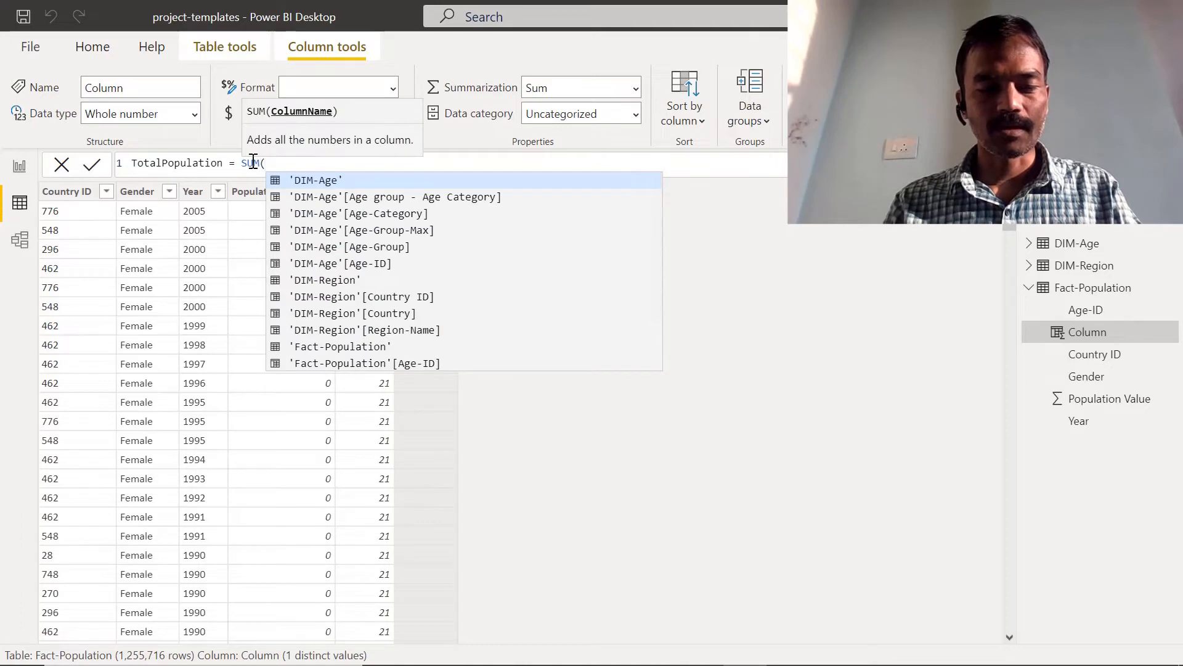
type("[F")
key("BackSpace")
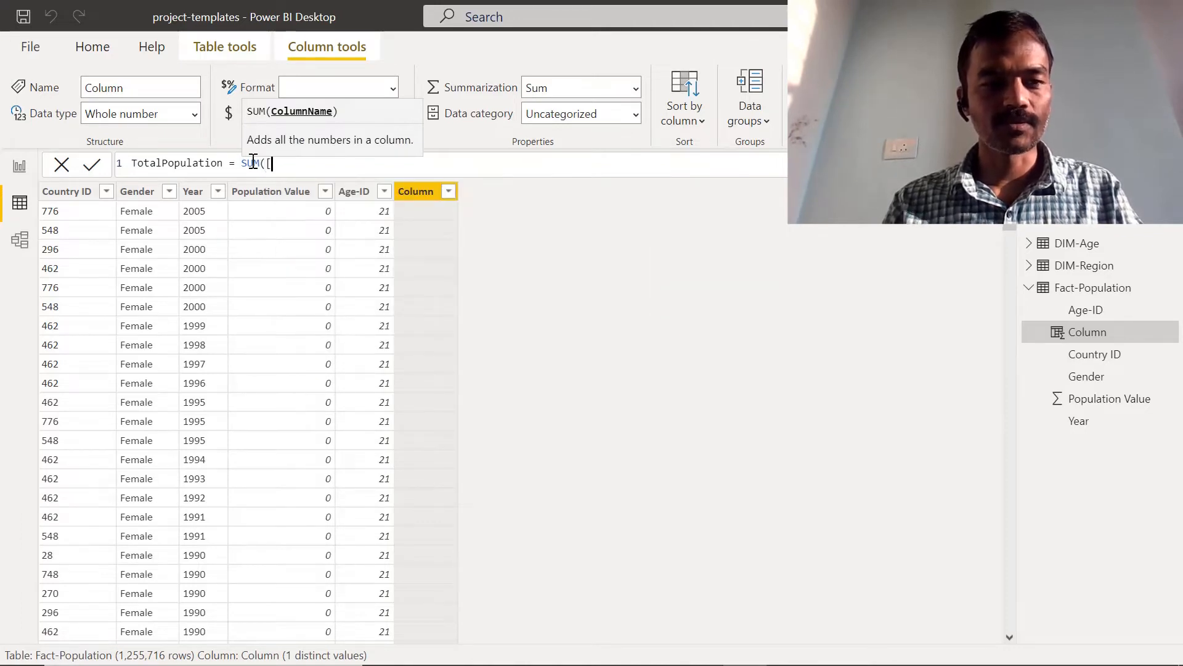
key("BackSpace")
type("[")
key("Down")
key("Down")
key("Down")
key("Tab")
type(")")
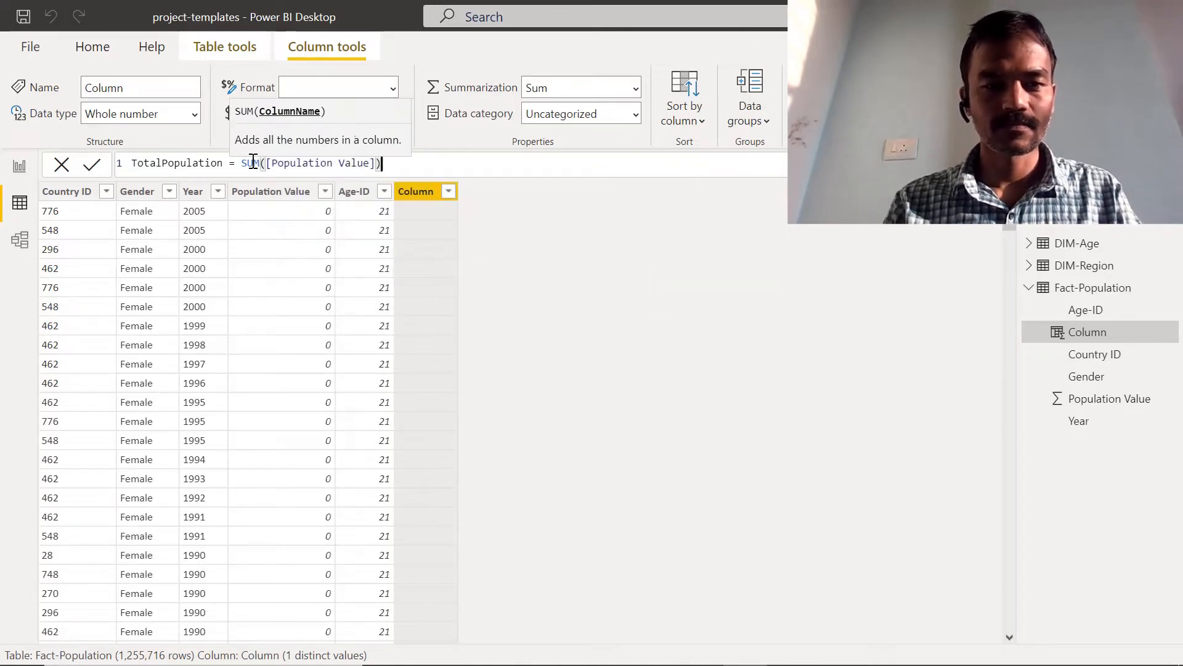
key("Return")
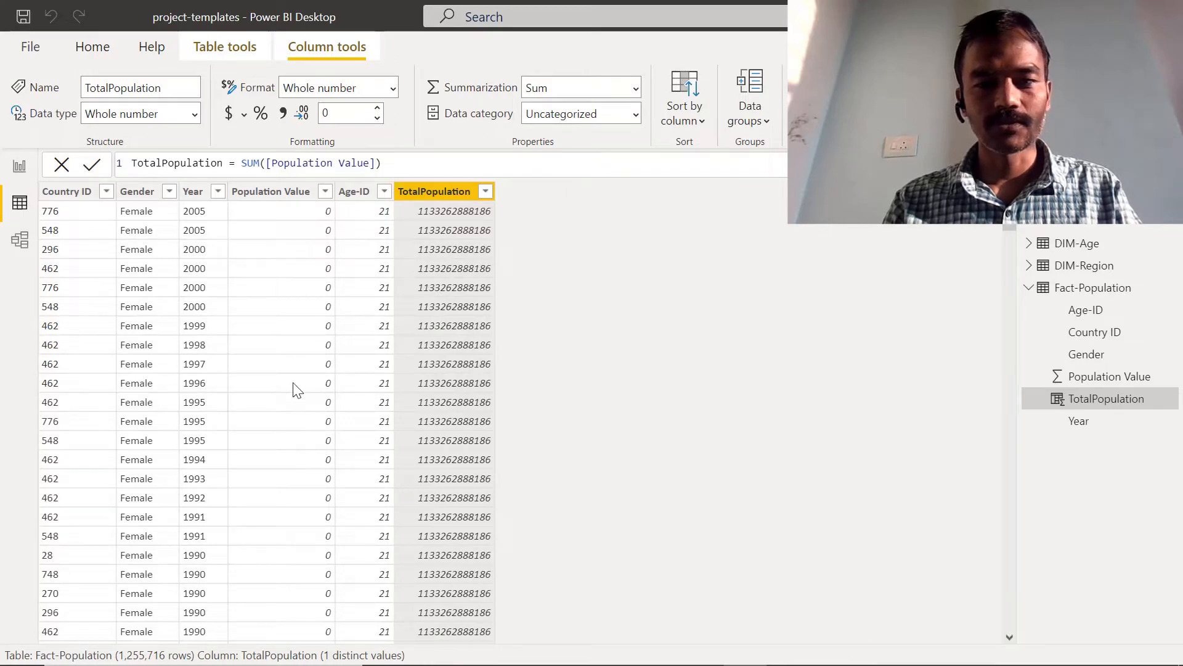
mouse_move(1012, 225)
left_mouse_down()
mouse_move(1012, 312)
mouse_move(1009, 227)
left_mouse_up()
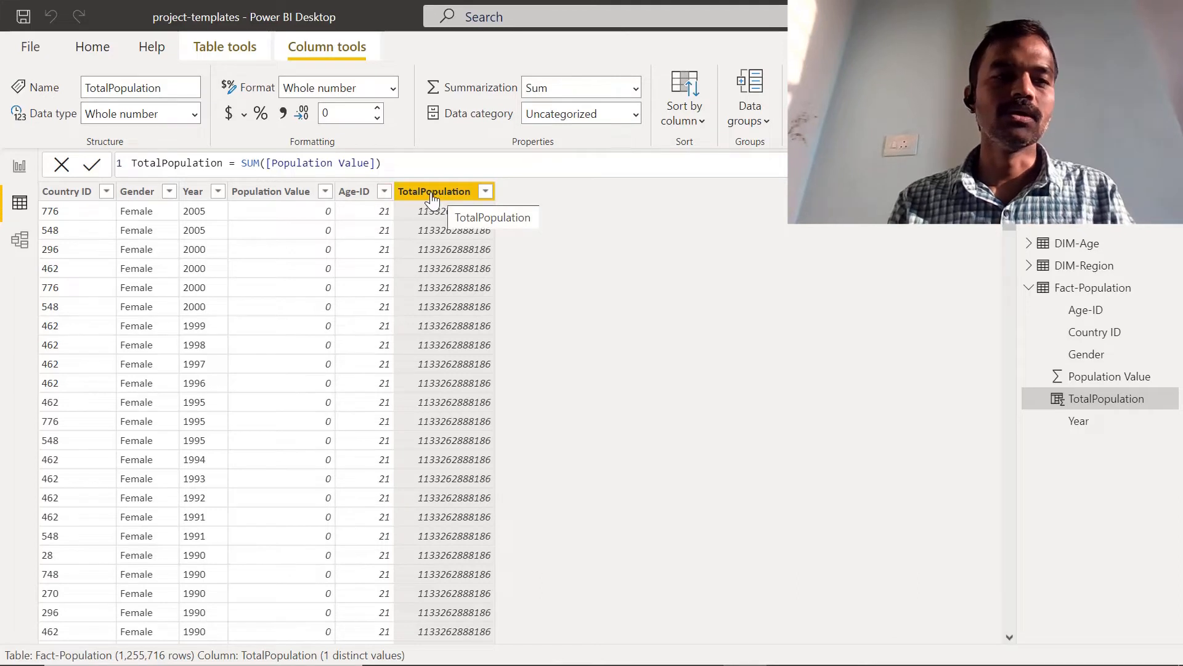
double_click(256, 164)
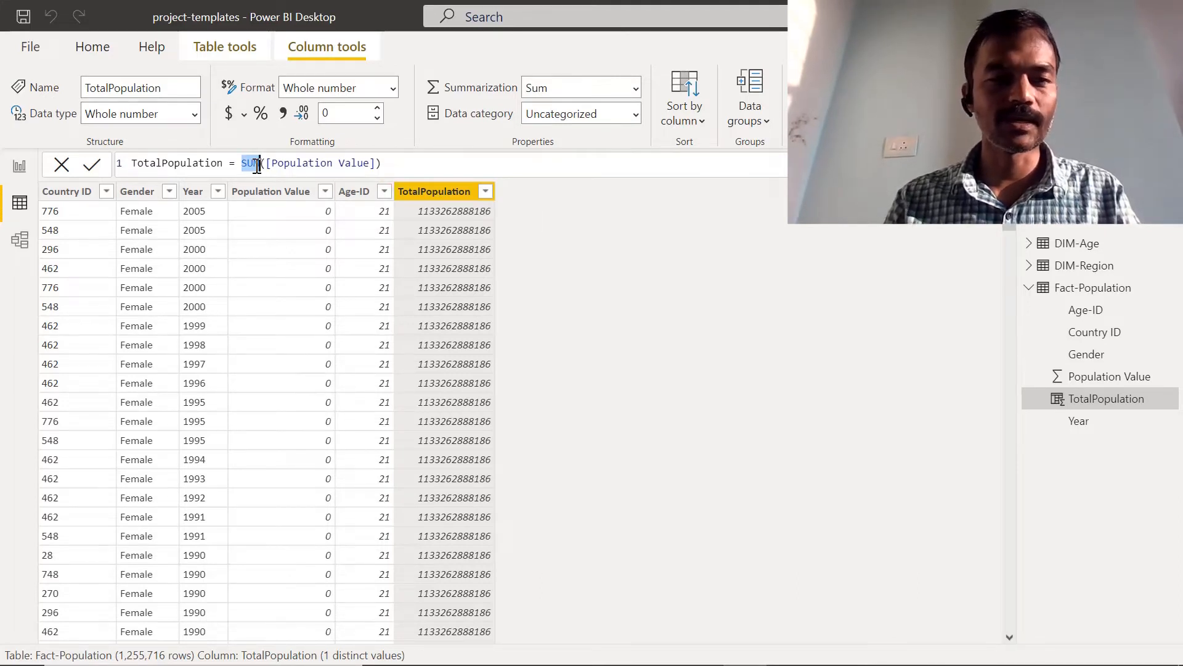
key("shift+End")
type("av")
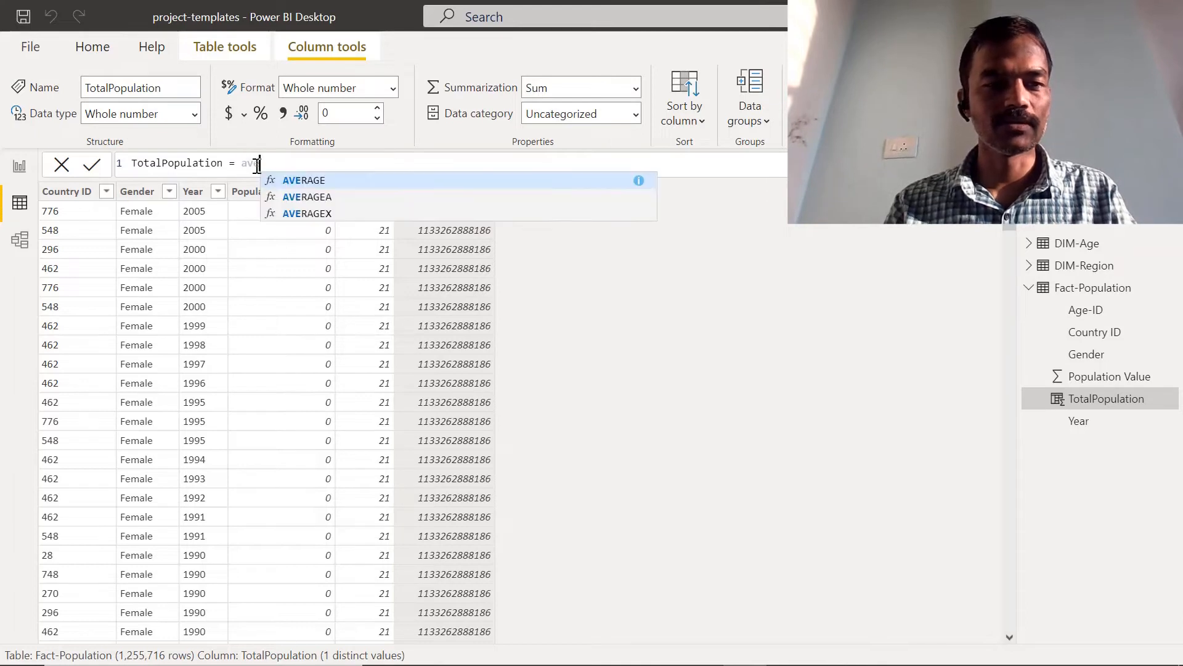
key("BackSpace")
key("BackSpace")
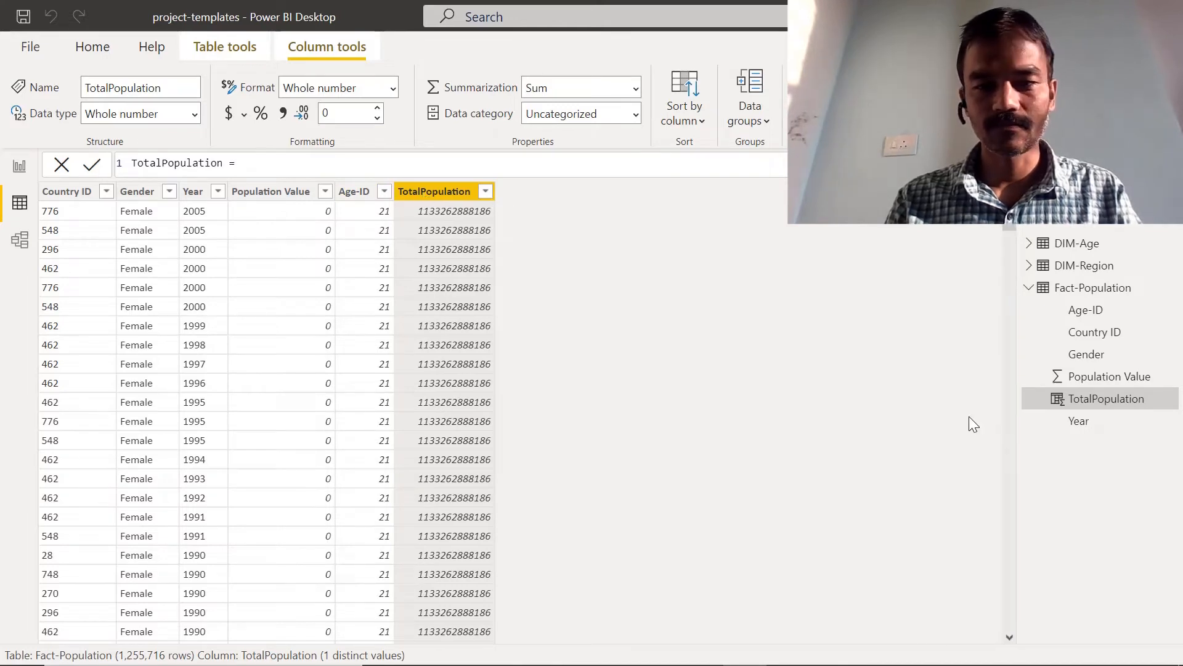
Step: Delete the TotalPopulation calculated column from the Fact-Population table
right_click(1070, 398)
left_click(962, 527)
left_click(619, 408)
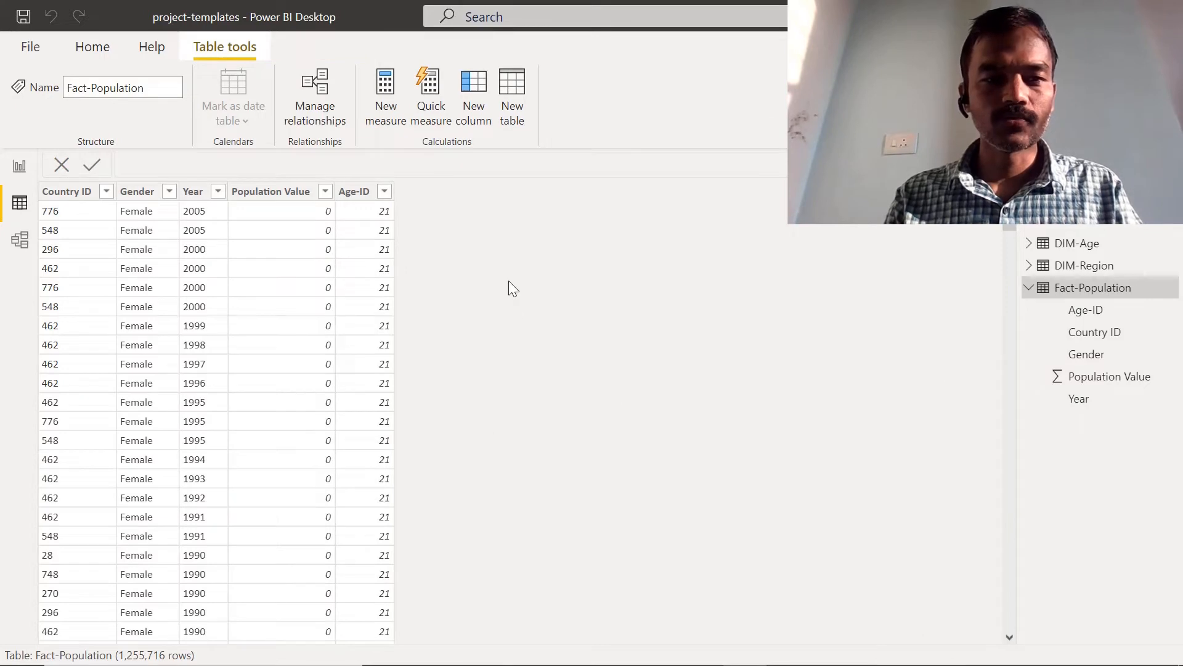
Step: Create a new measure in the Fact-Population table and name it TotalPopulation
left_click(385, 114)
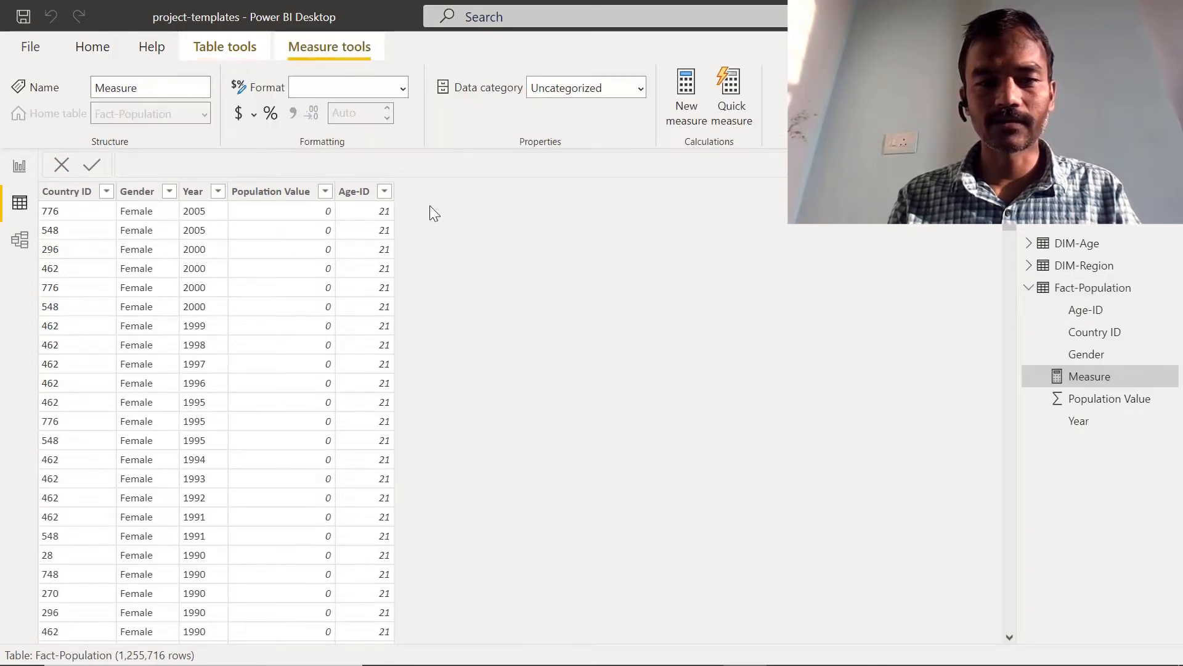
left_click(216, 161)
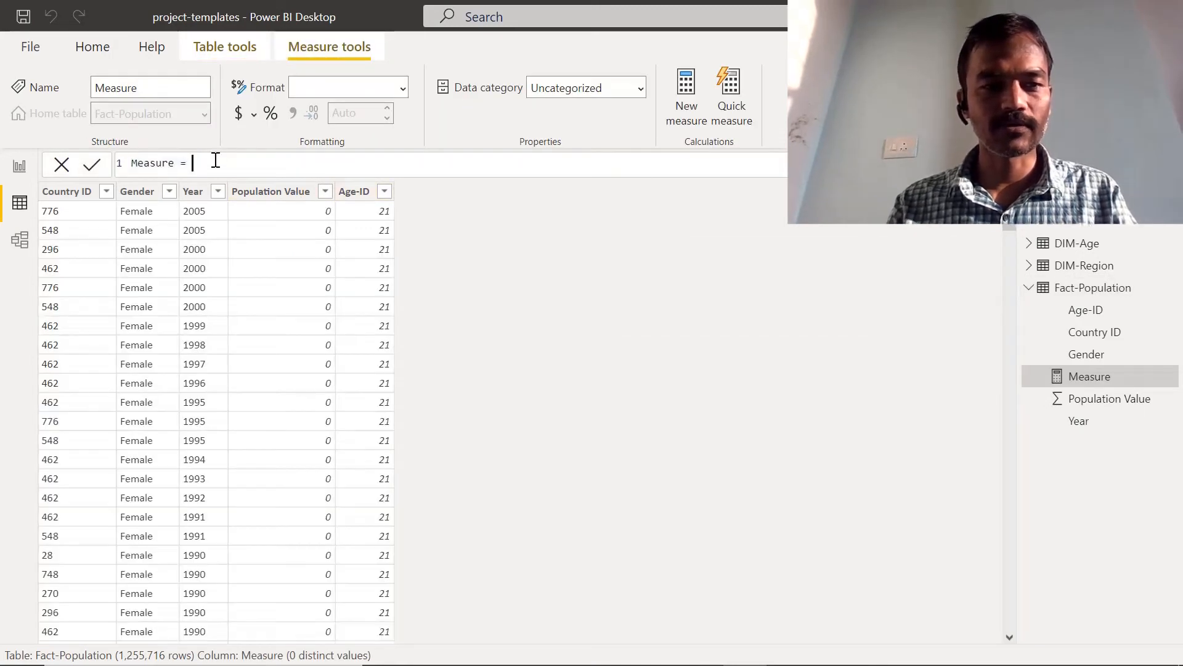
key("Left")
key("Left")
key("Left")
key("ctrl+shift+Left")
type("tot")
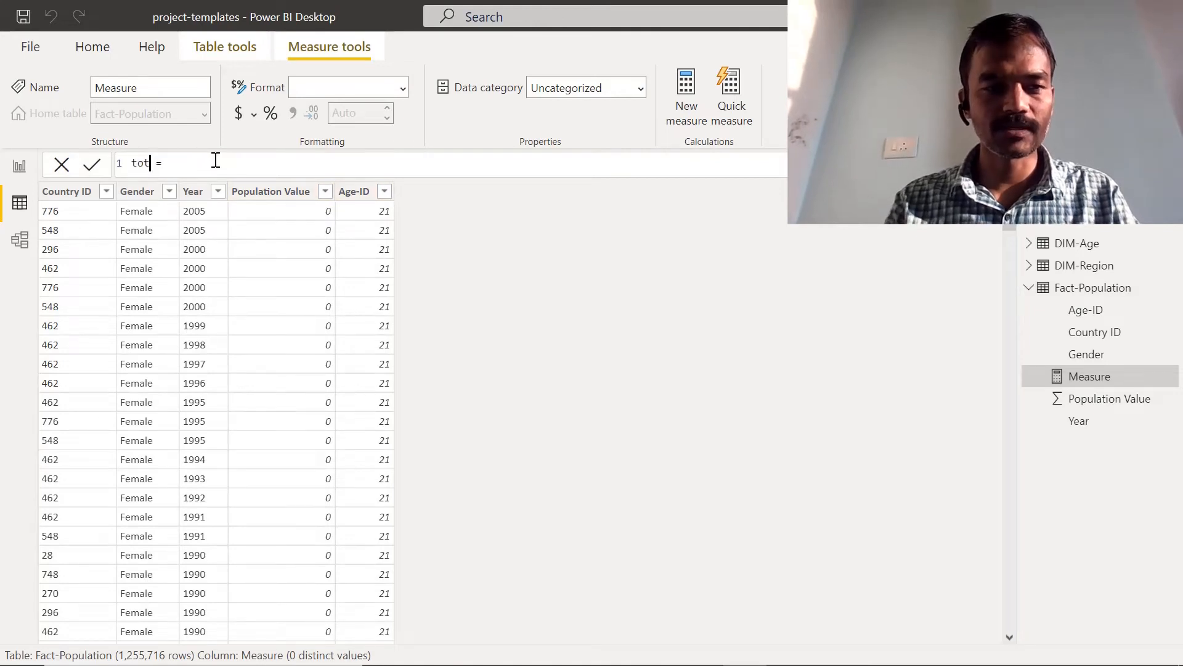
type("al")
key("ctrl+shift+Left")
key("BackSpace")
type("TotalPopulation = ")
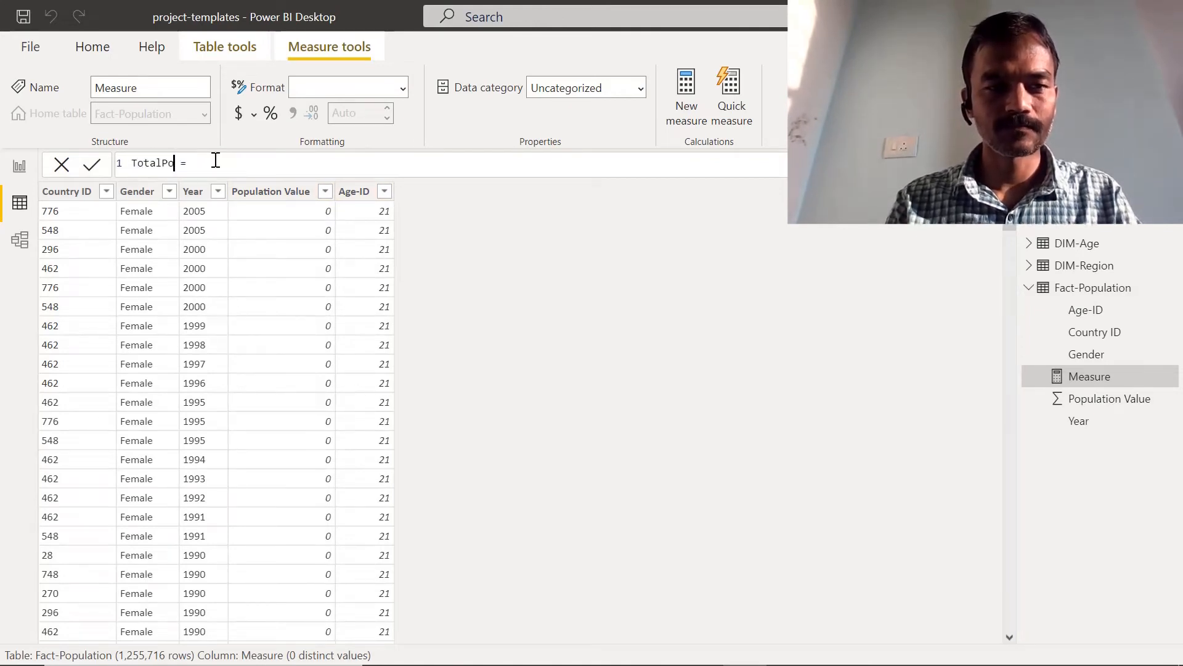
Step: Define the TotalPopulation measure as sum([Population Value]) and commit the formula
type("sum([")
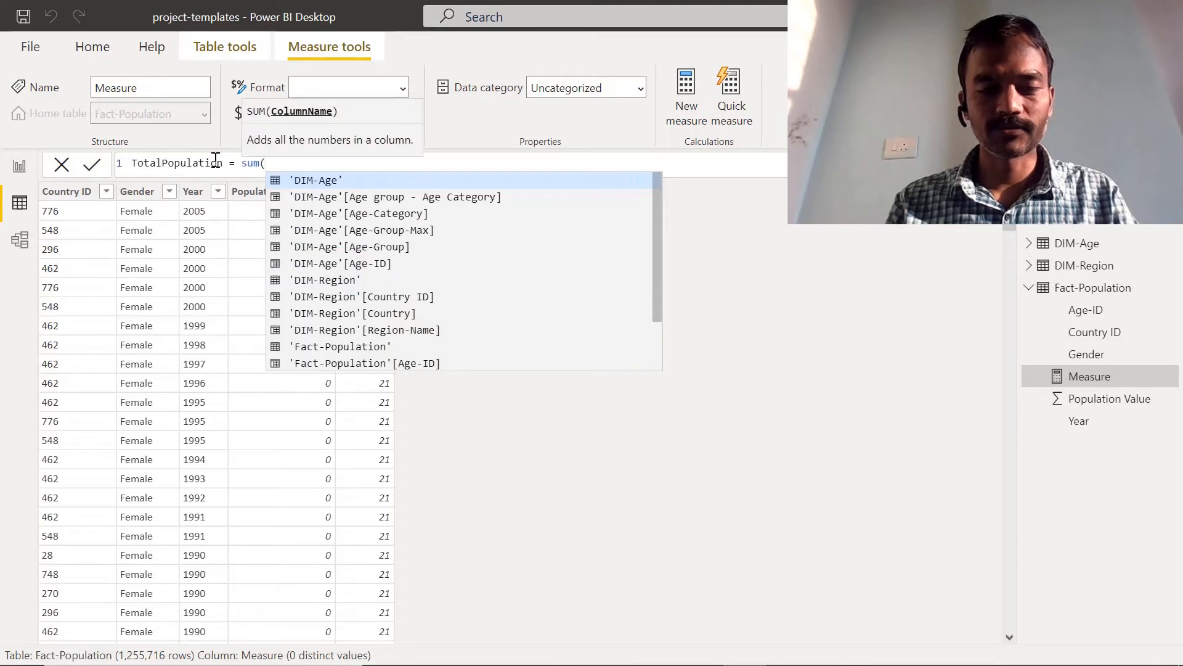
key("Down")
key("Down")
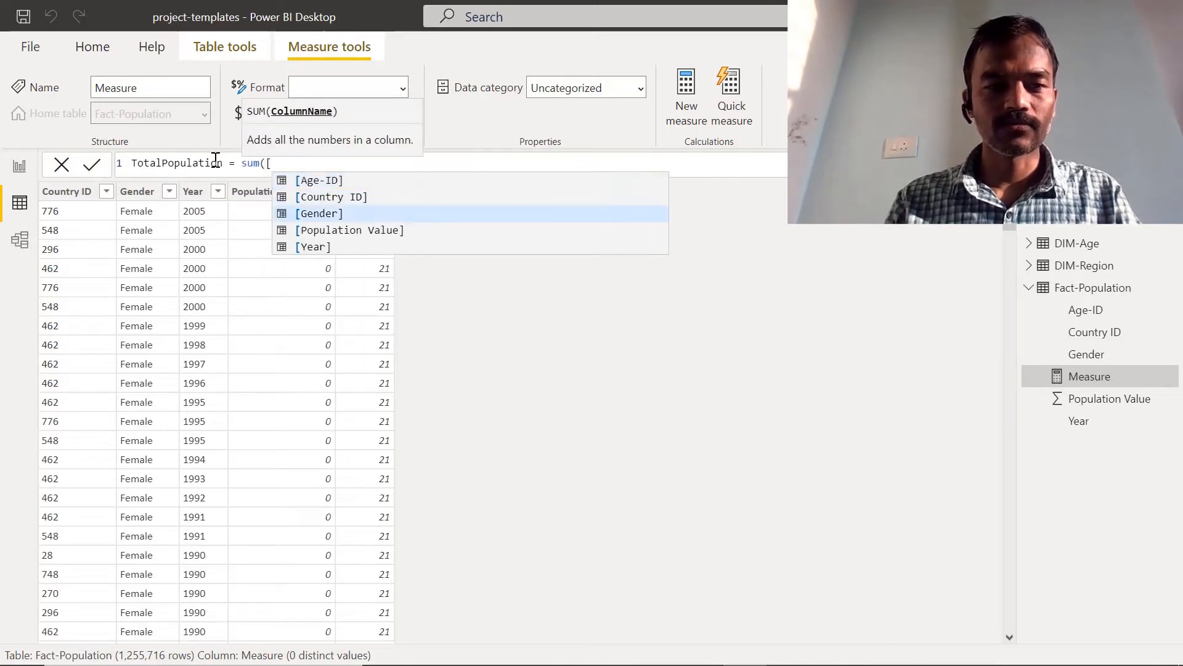
key("Down")
key("Tab")
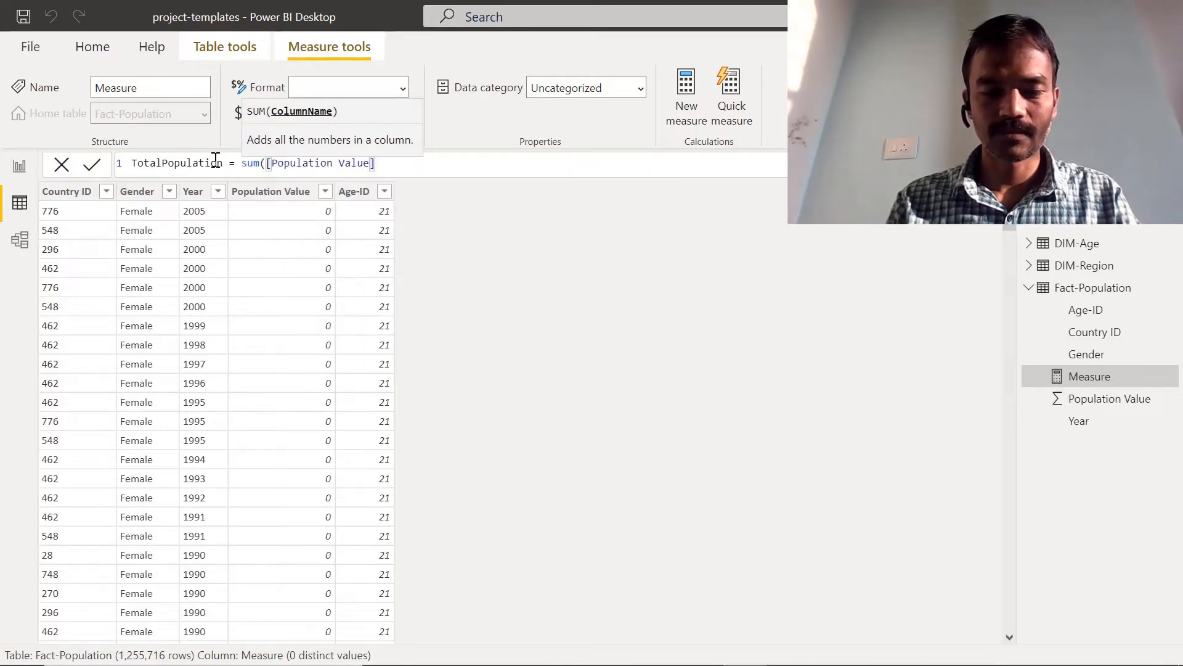
type(")")
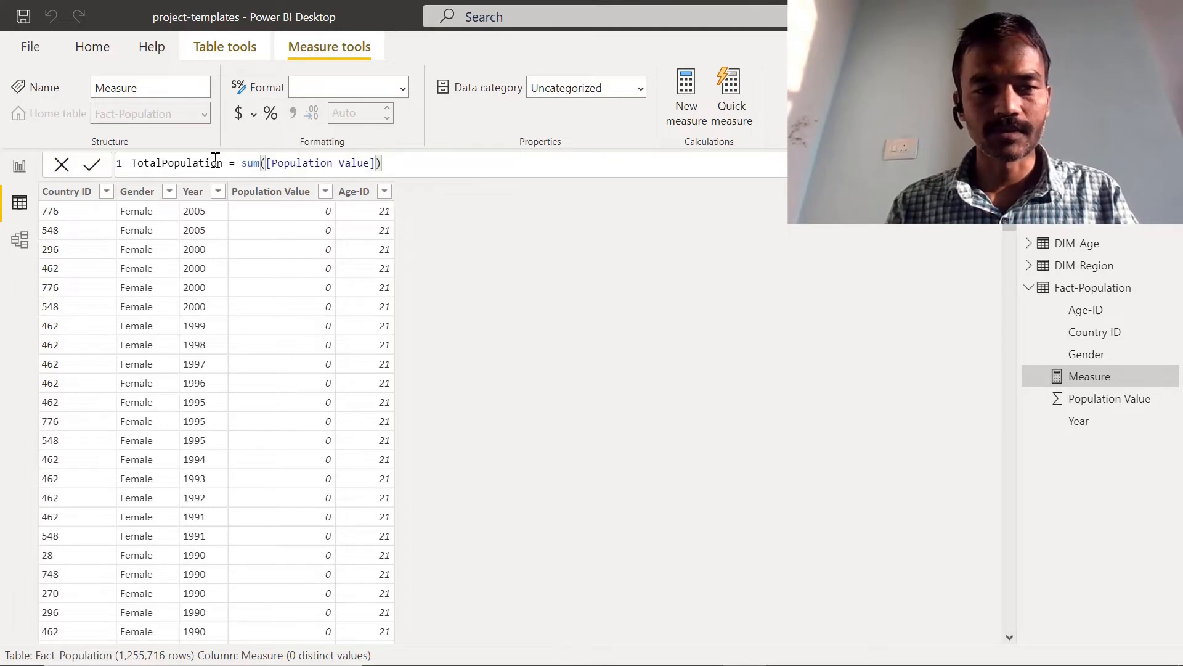
key("Return")
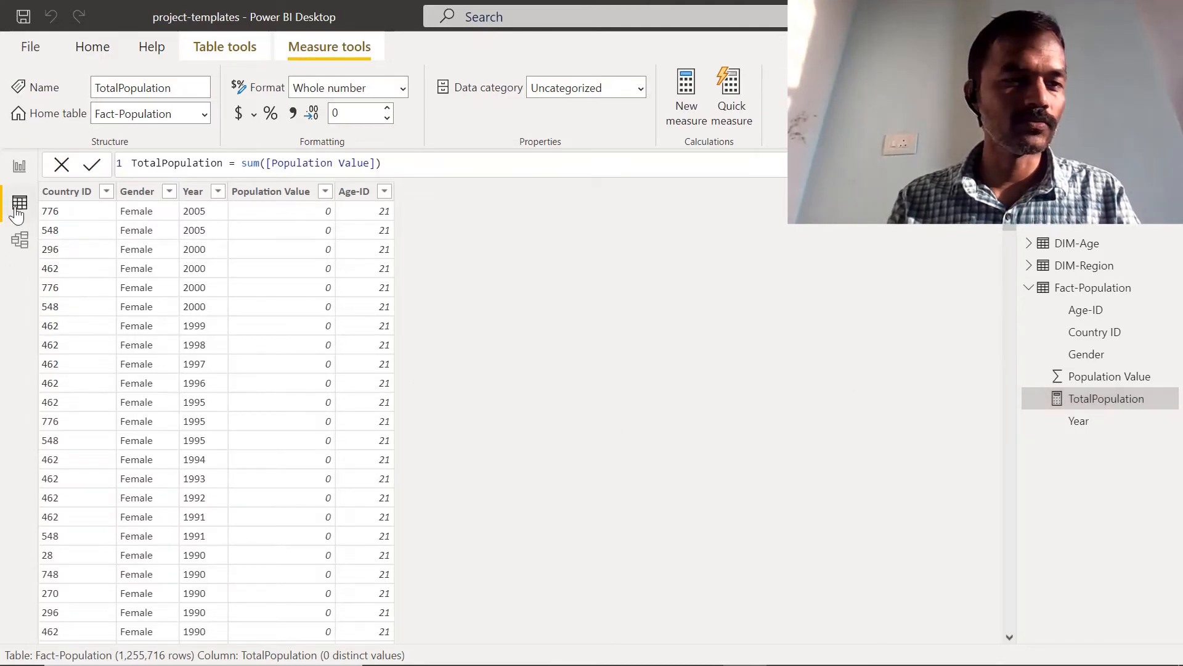
Step: Add a new page to the report and place an enlarged empty column chart in its upper-left area
left_click(18, 176)
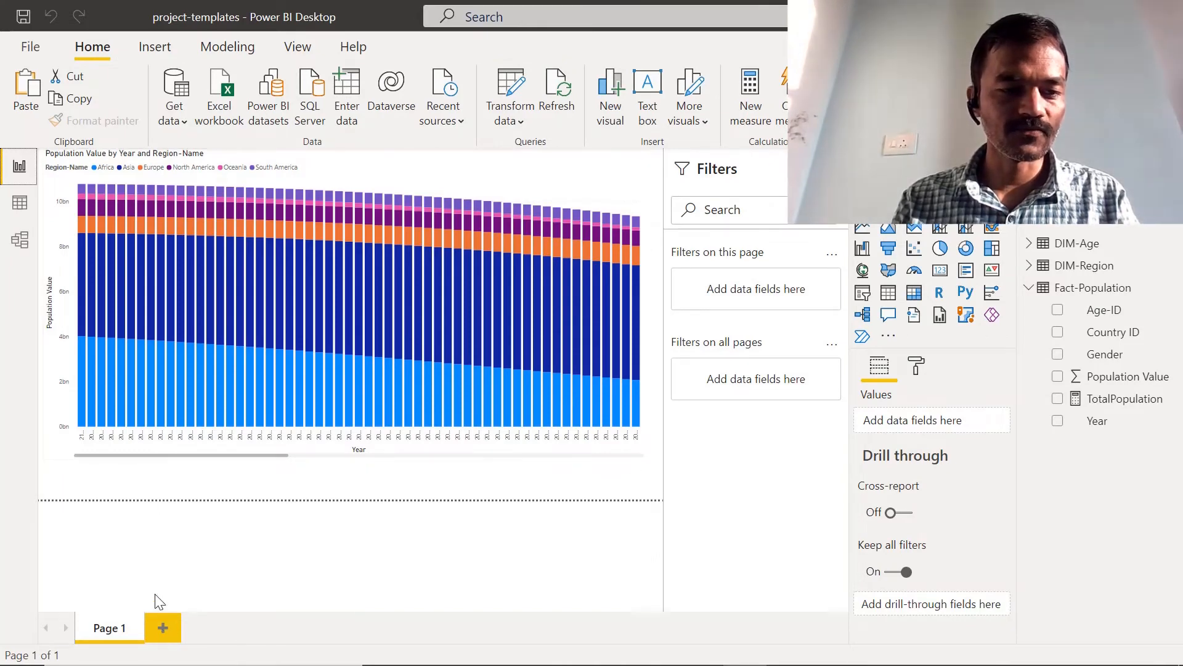
left_click(162, 627)
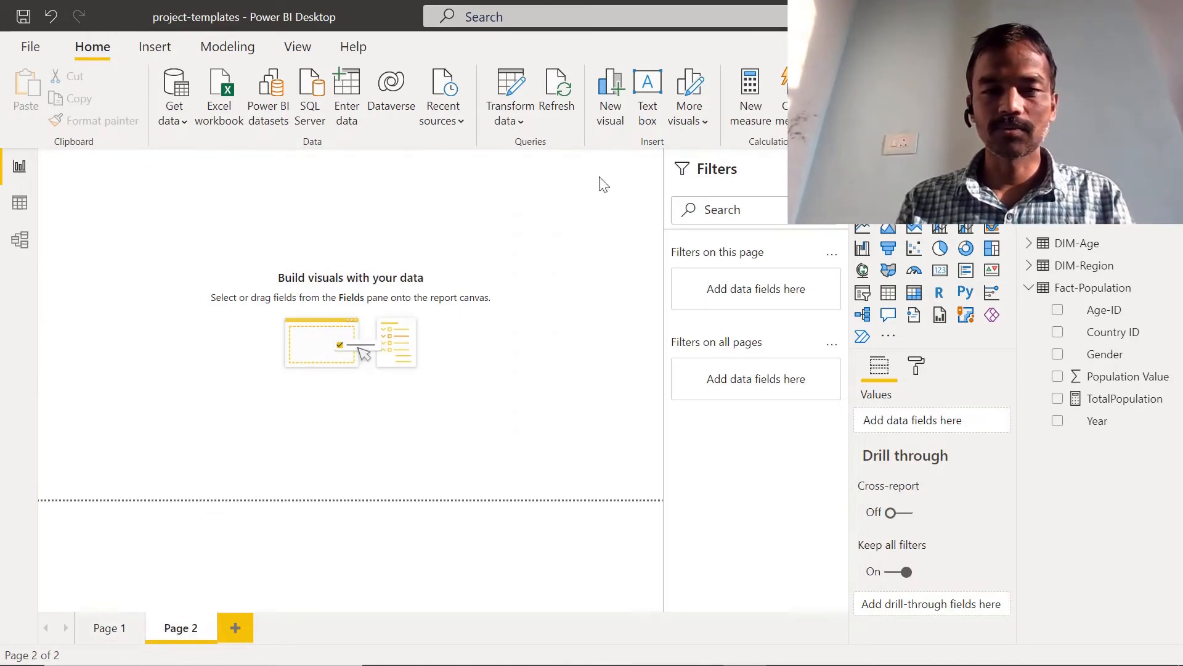
left_click(888, 204)
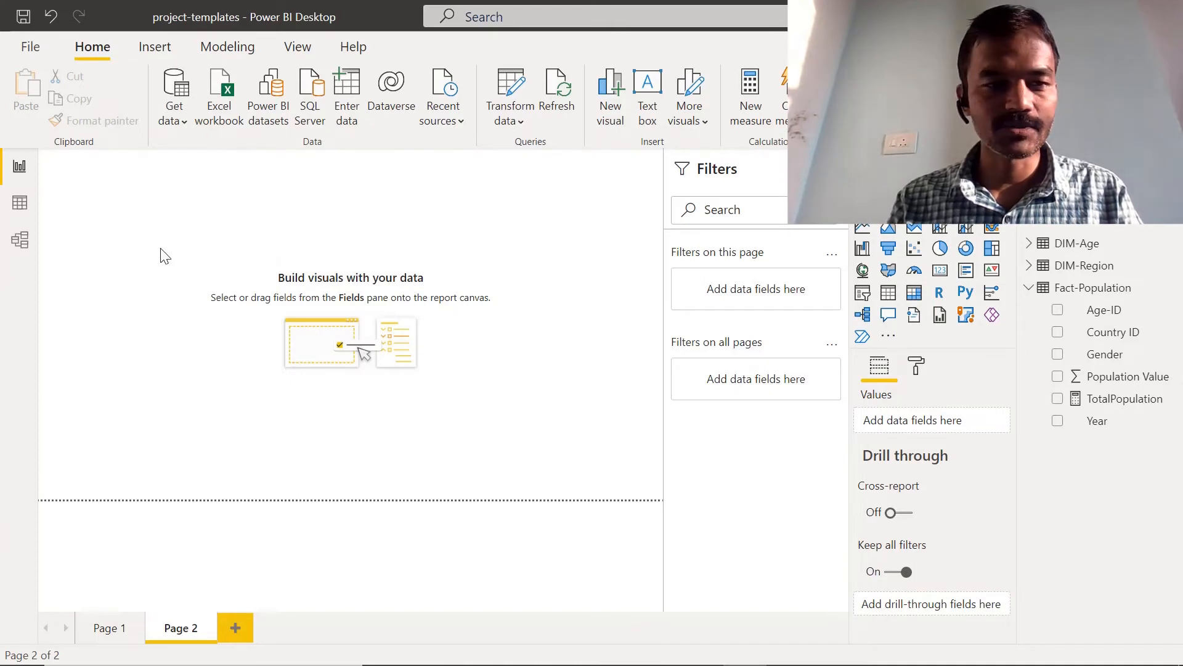
left_click_drag(128, 224, 158, 255)
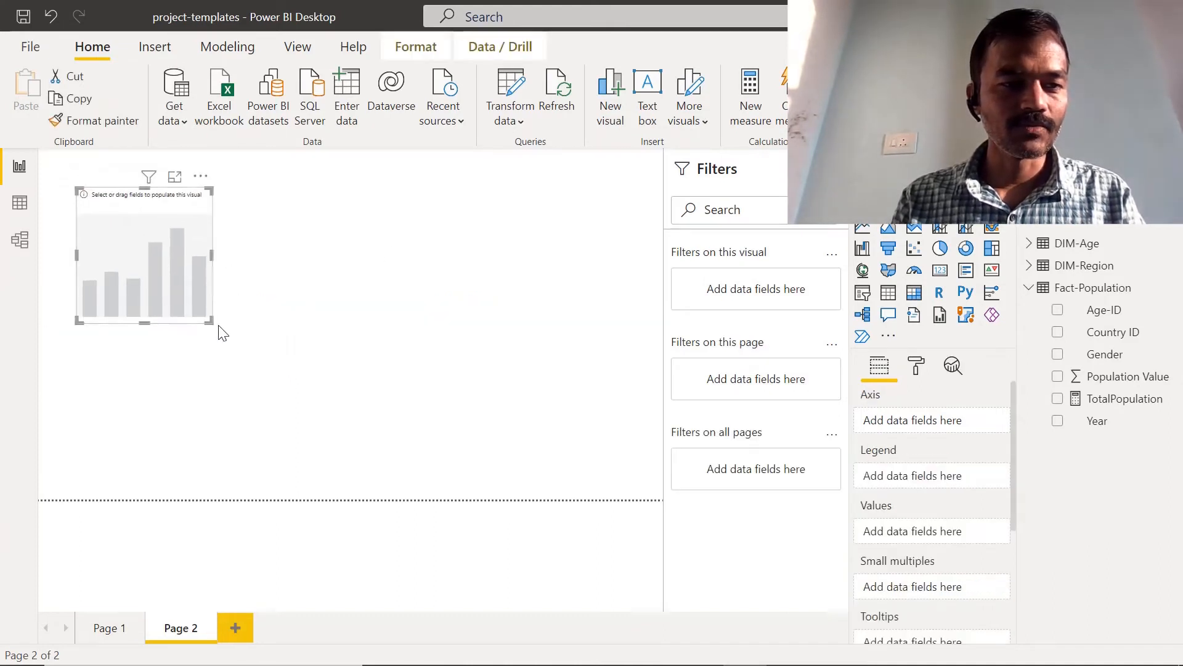
left_click_drag(212, 323, 331, 361)
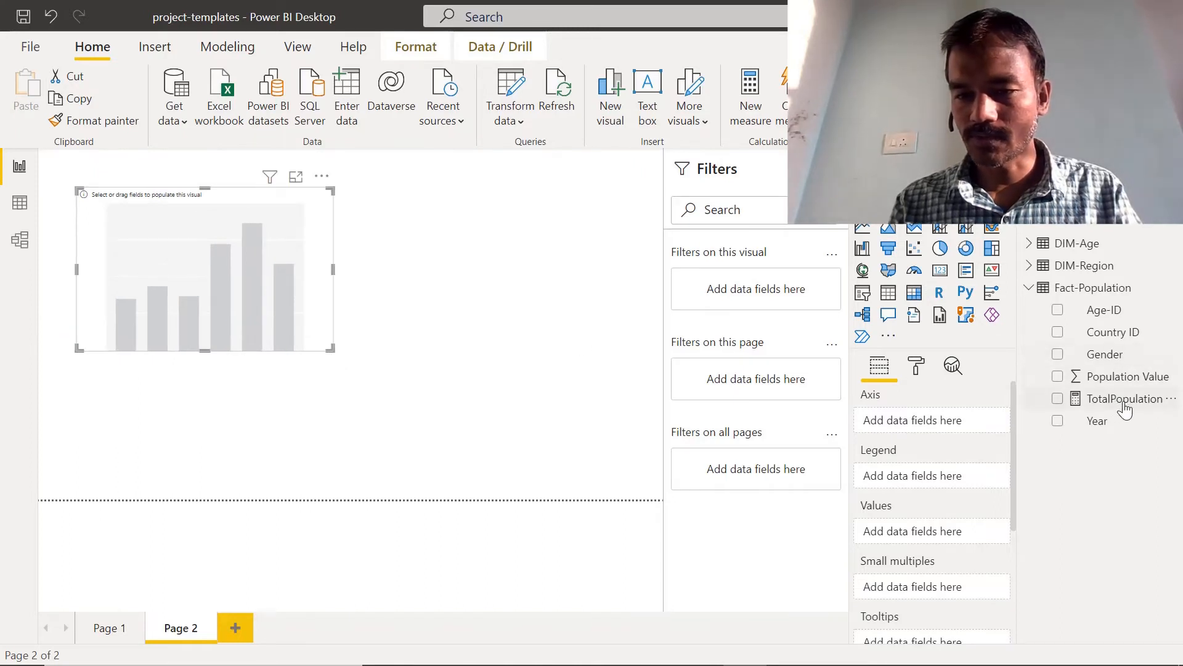
Step: Plot the TotalPopulation measure as the column chart's values, enlarge the chart slightly and inspect the bar's value
left_click_drag(1117, 406, 928, 550)
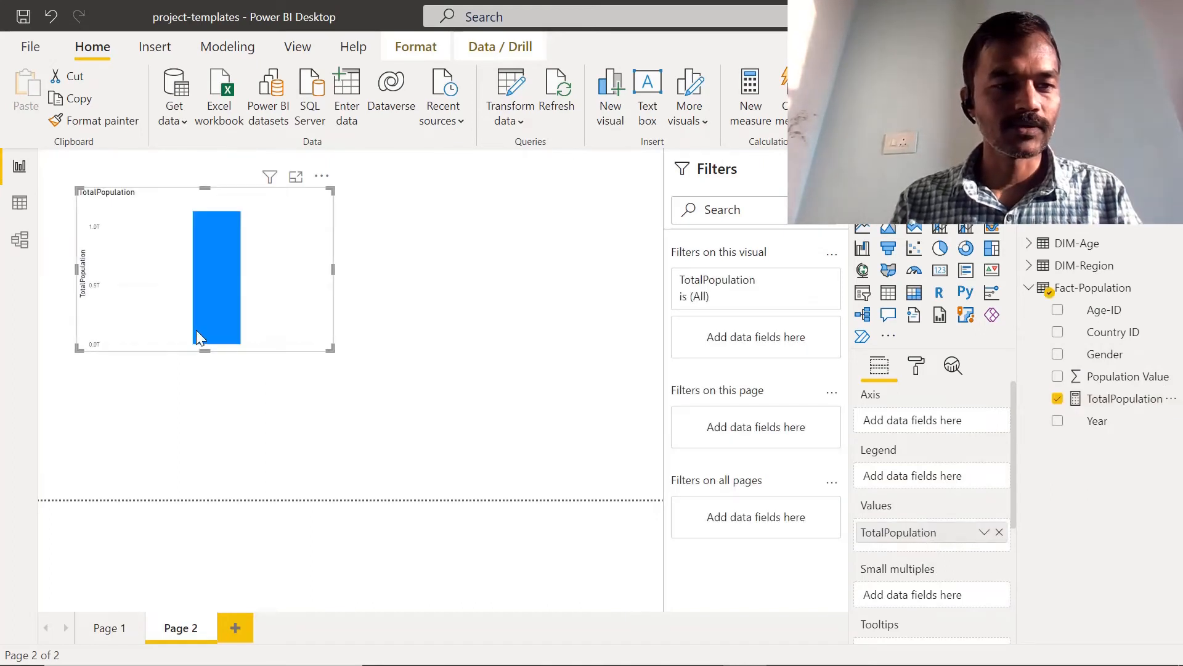
left_click_drag(331, 346, 349, 362)
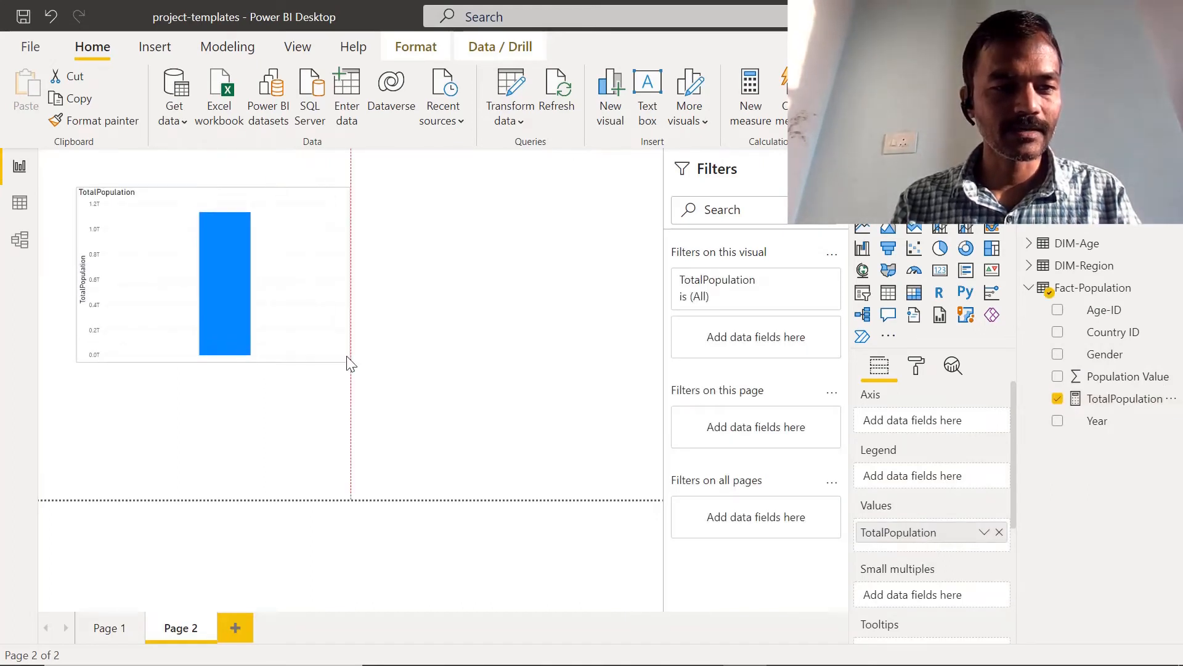
mouse_move(225, 288)
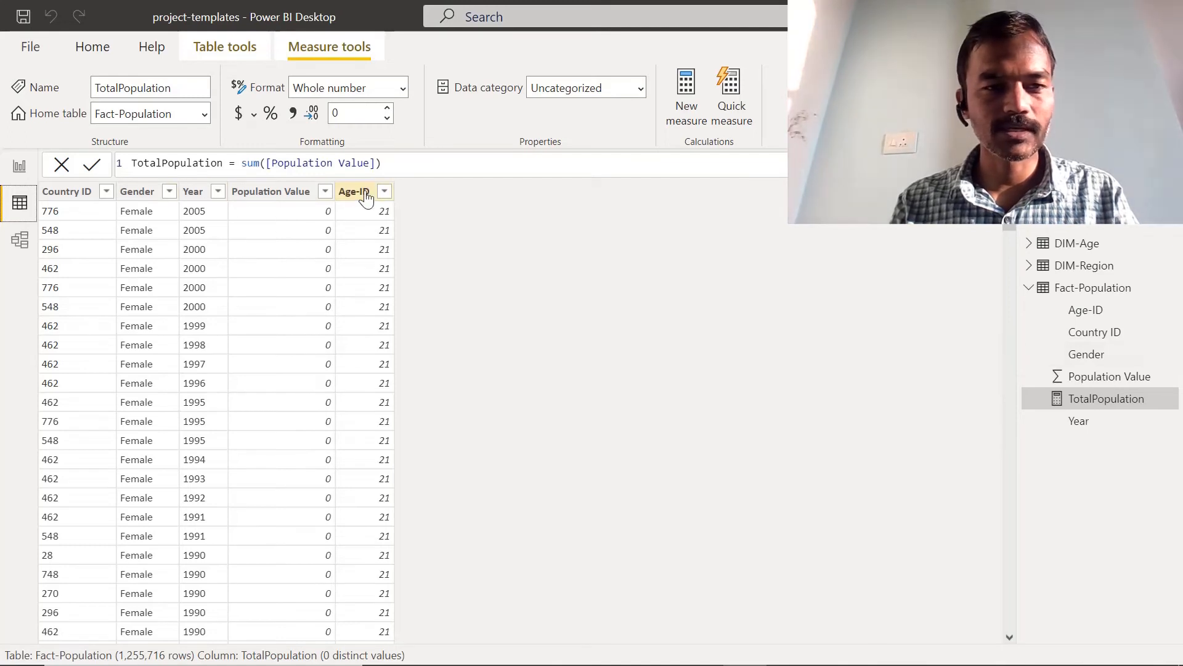
Step: Create a new measure in the Fact-Population table defined as AvgPopulation = AVERAGE([Population Value]) and commit the formula
left_click(225, 50)
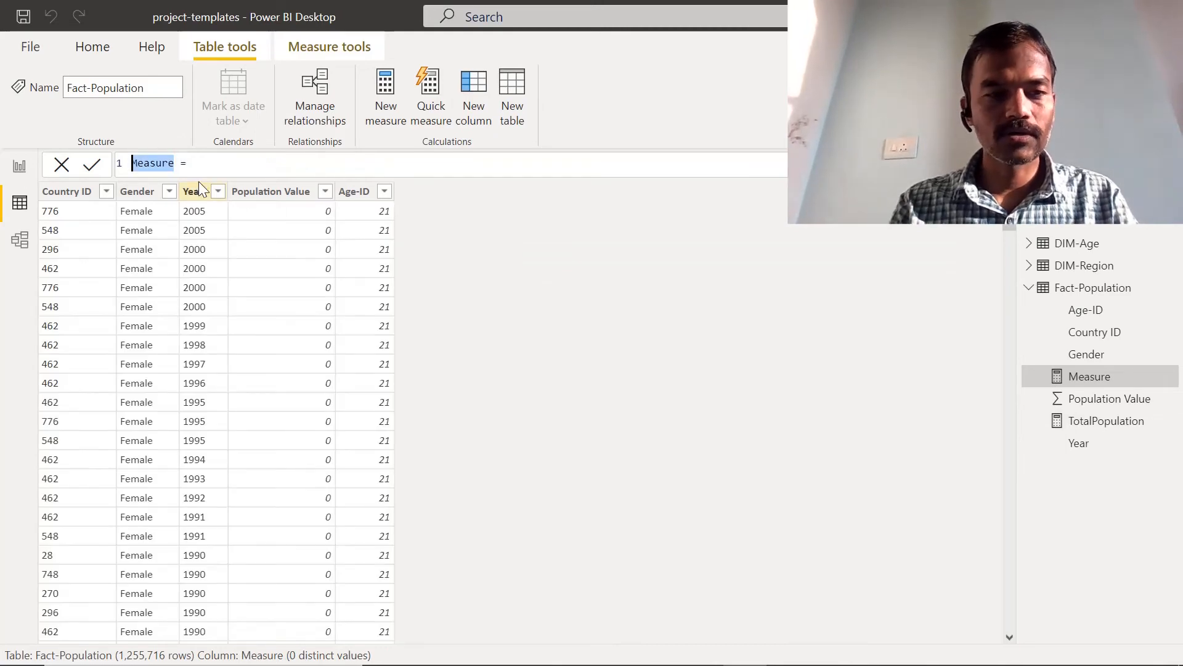
type("AvgPopulation = ")
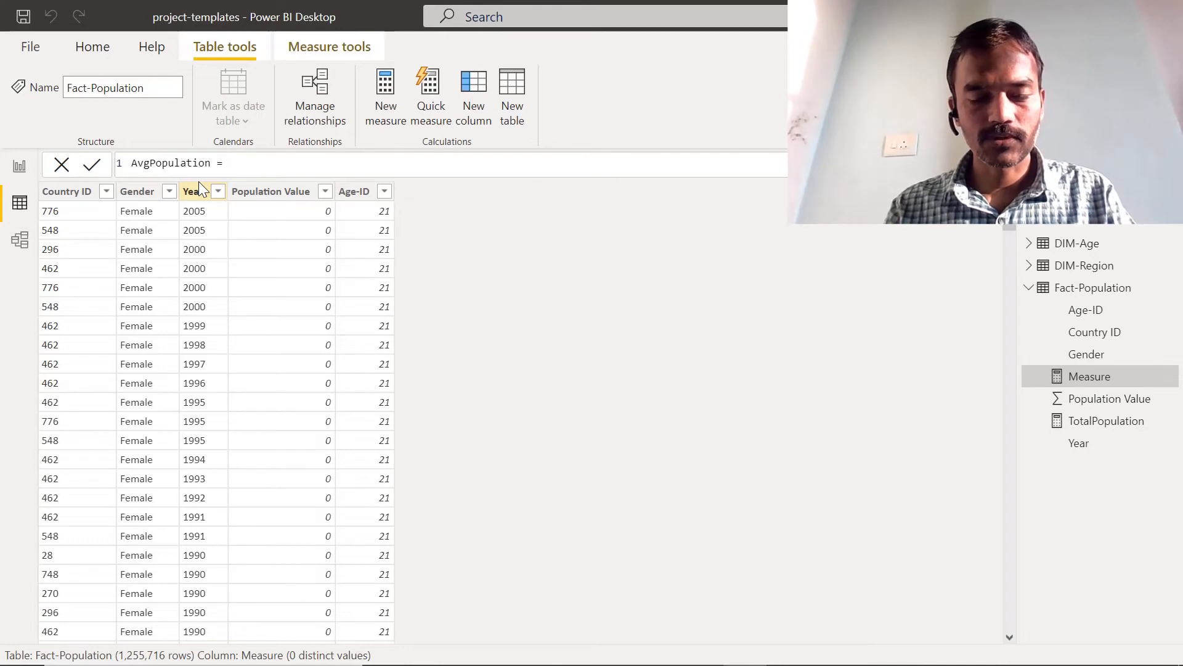
type("Av")
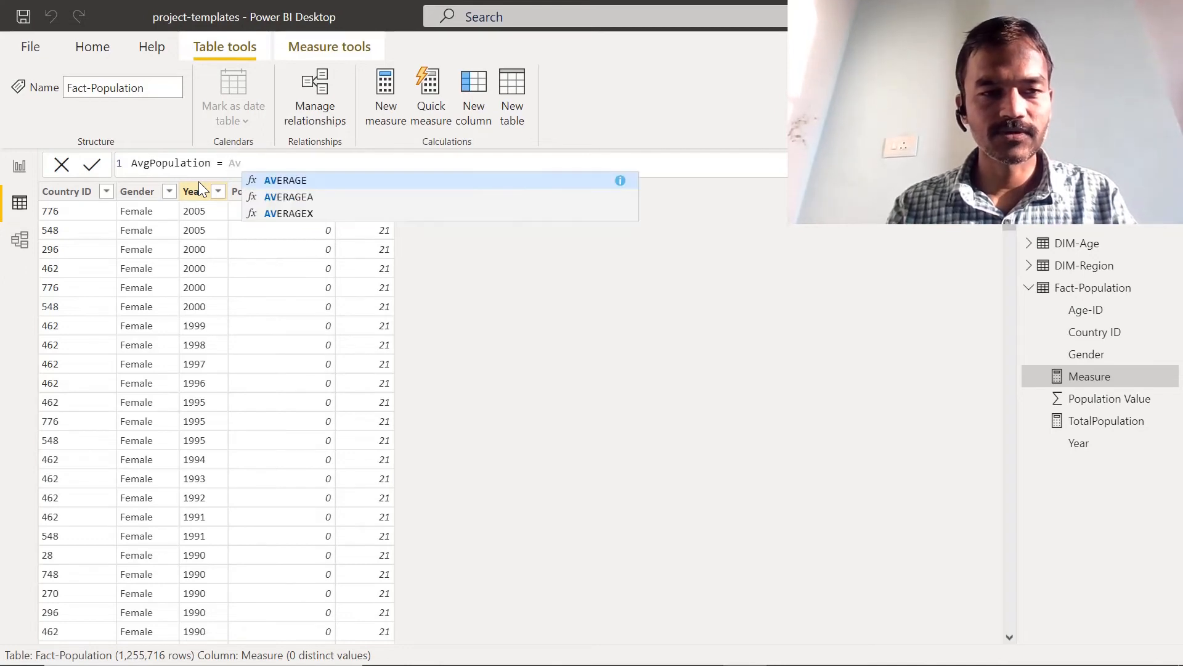
key("Tab")
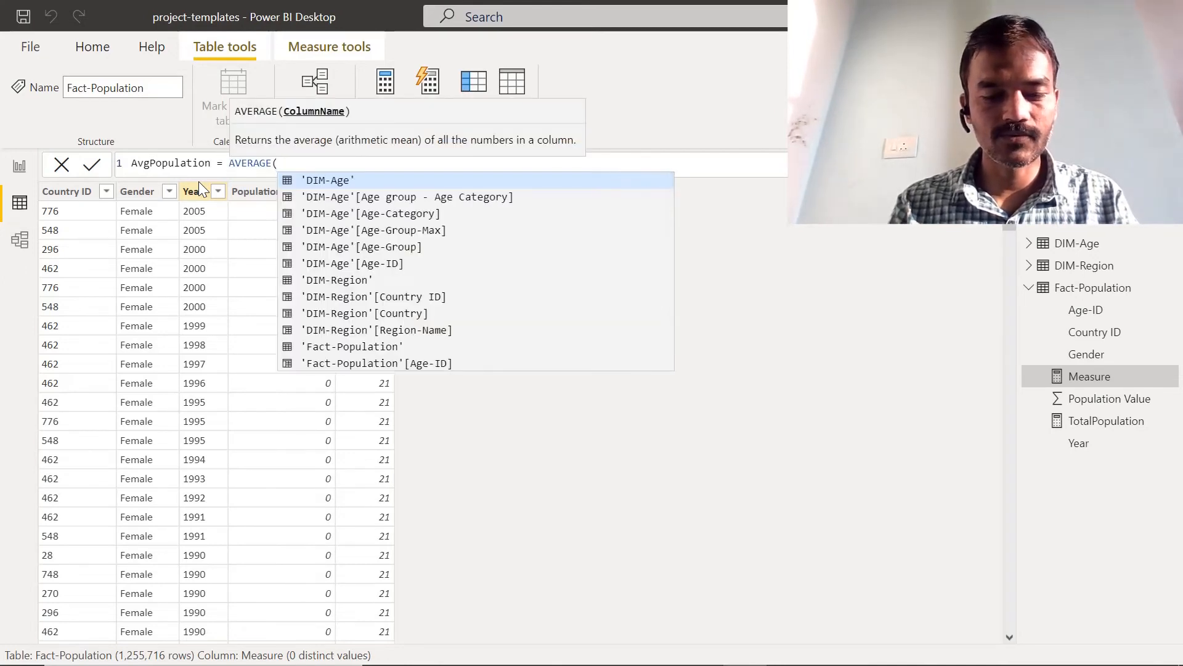
type("[")
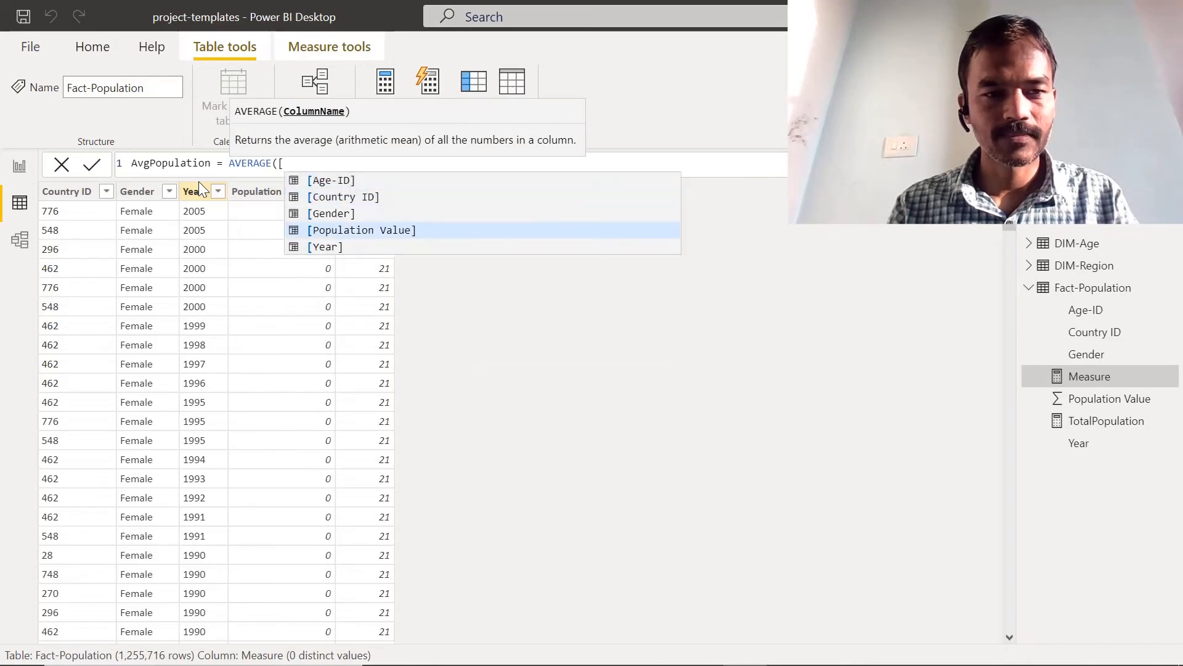
key("Tab")
type(")")
left_click(92, 165)
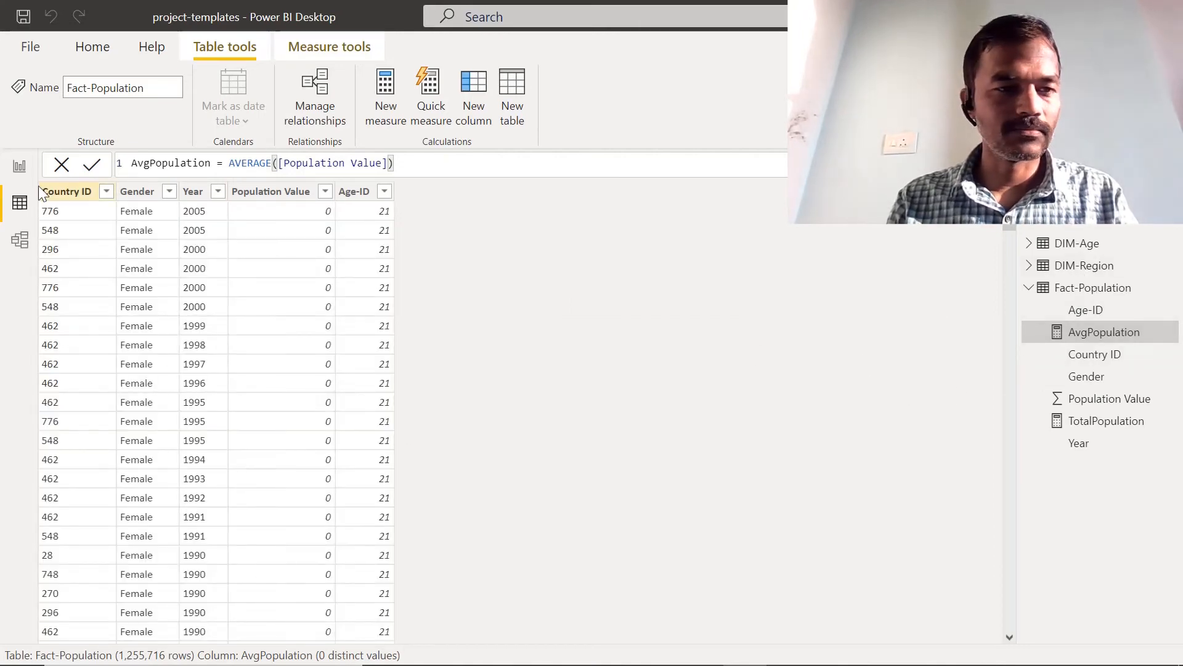
Step: Add a second column chart beside the TotalPopulation chart with AvgPopulation as its values, then return to the Fact-Population table data
left_click(19, 167)
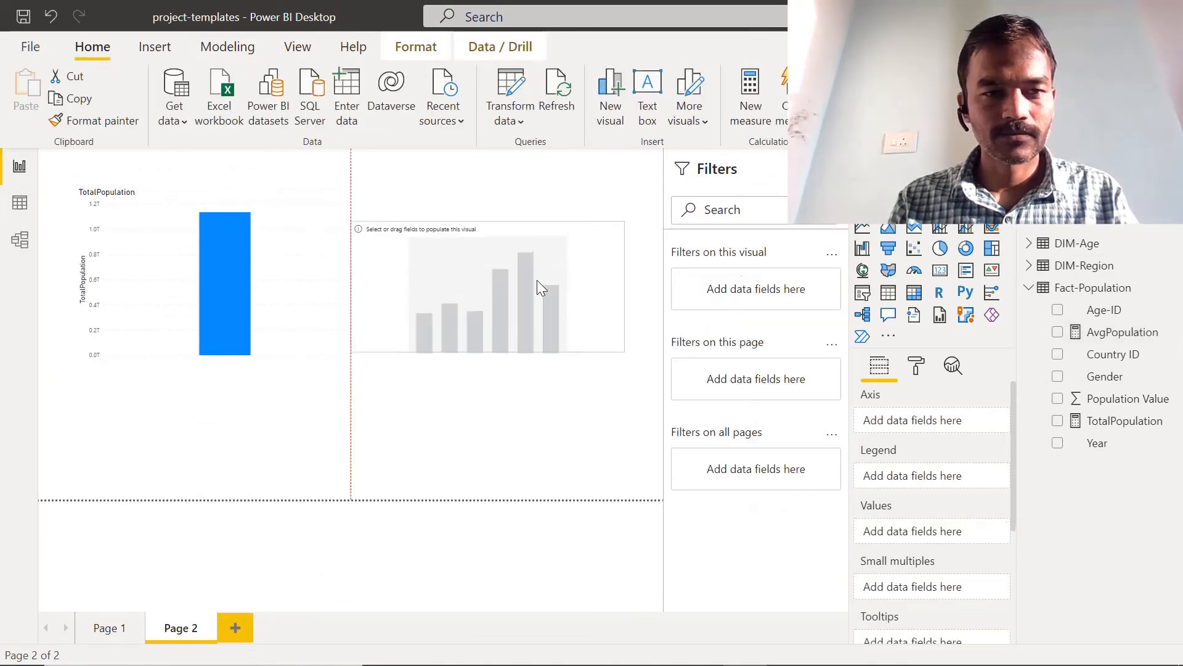
left_click_drag(538, 280, 535, 270)
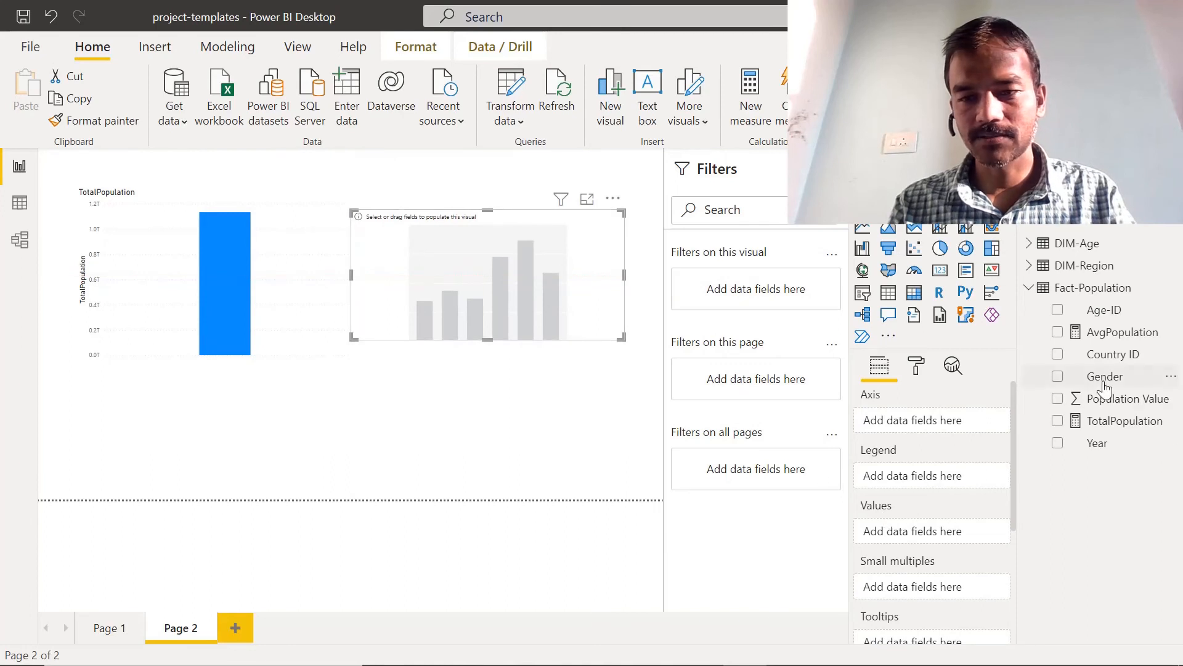
left_click_drag(1133, 332, 931, 530)
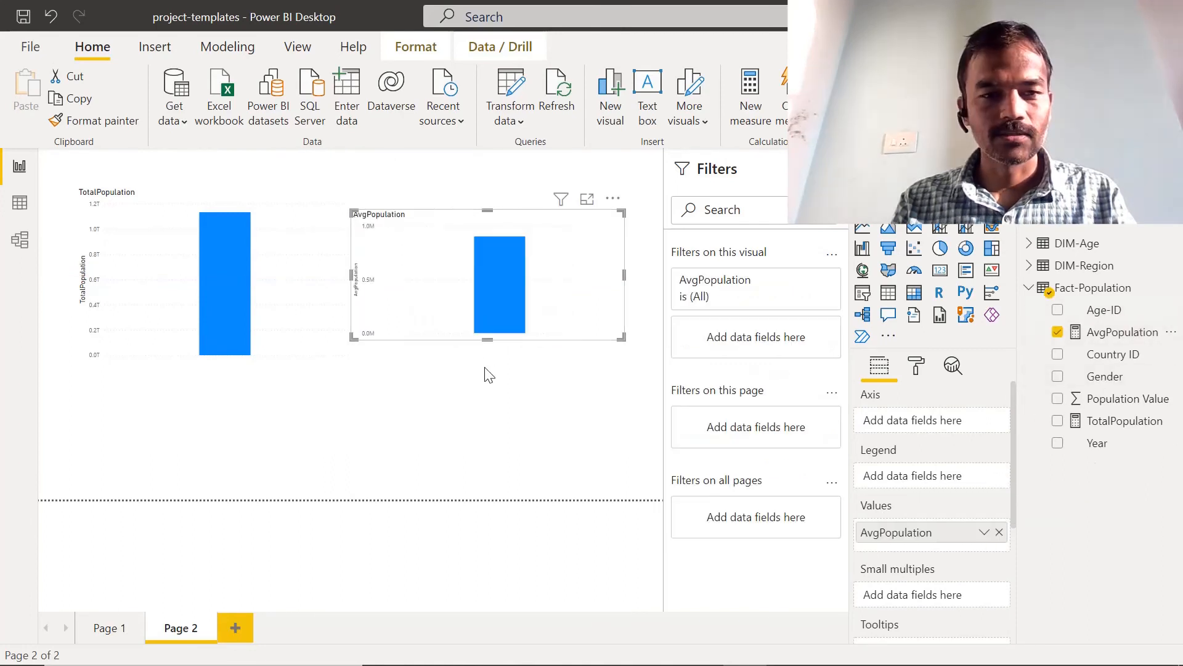
mouse_move(500, 276)
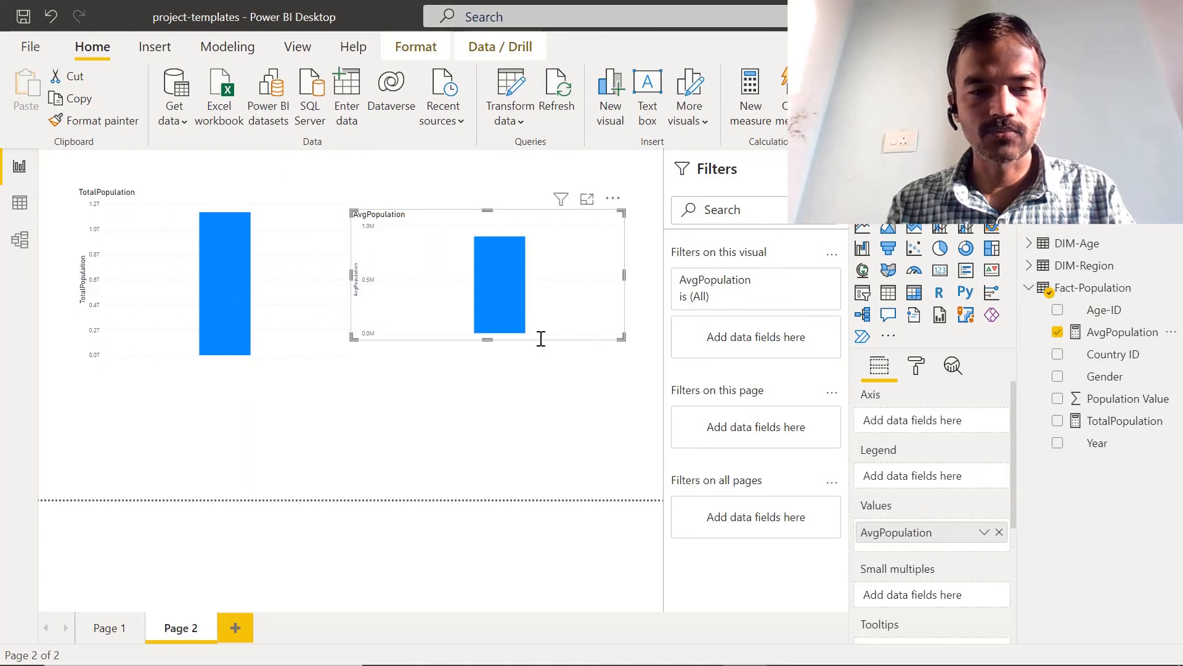
mouse_move(499, 297)
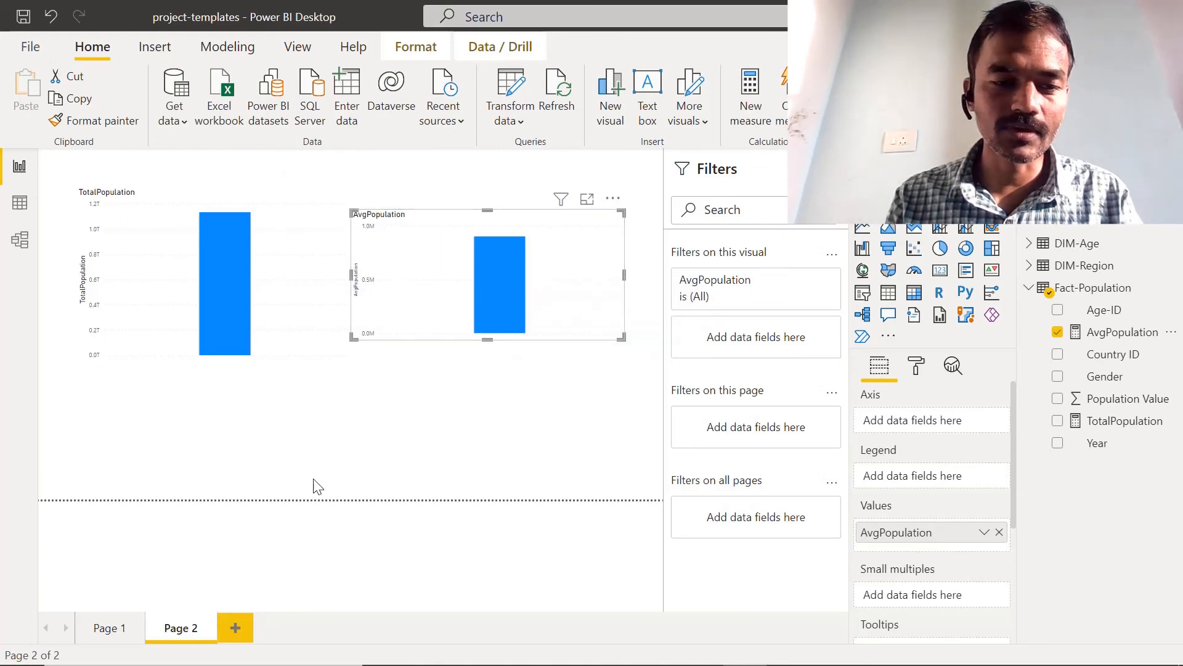
left_click(20, 203)
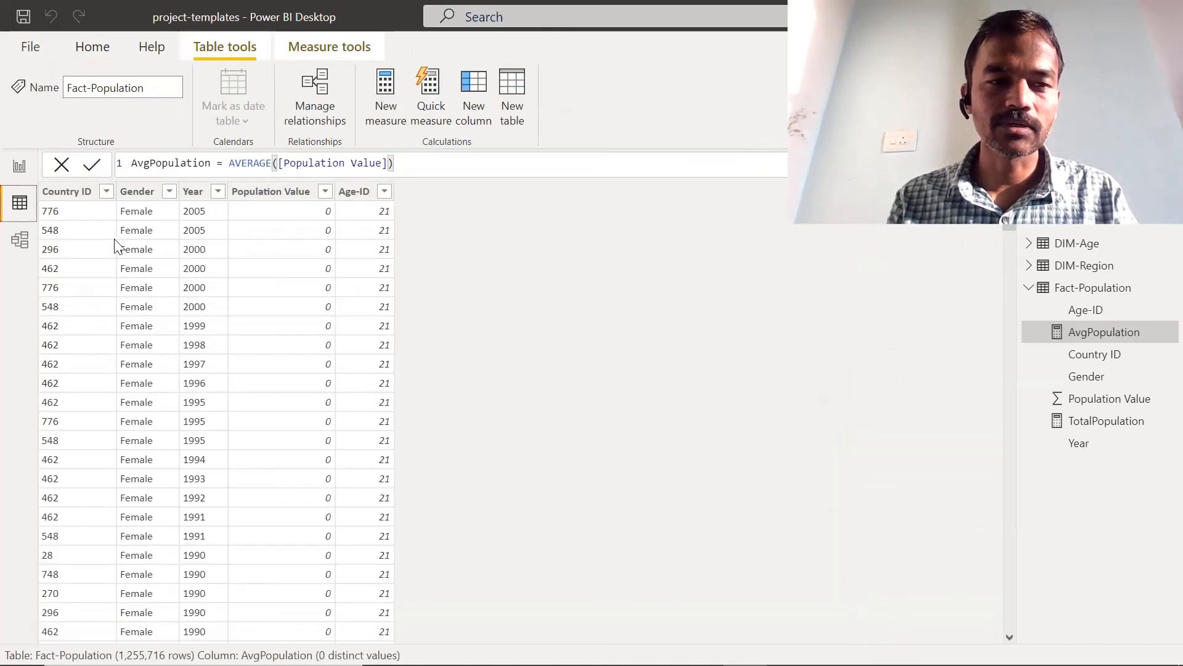